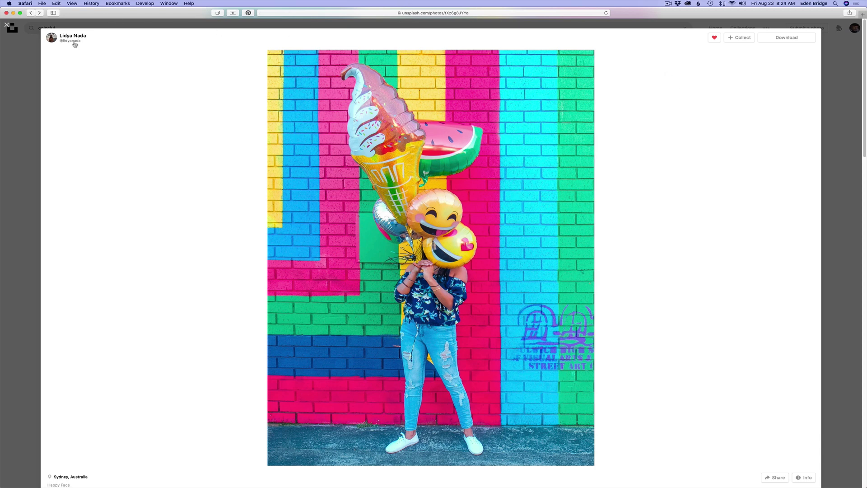
# Step: View the brick-wall balloon photo on Unsplash, then open it in Topaz Studio 2
pyautogui.moveTo(75, 40)
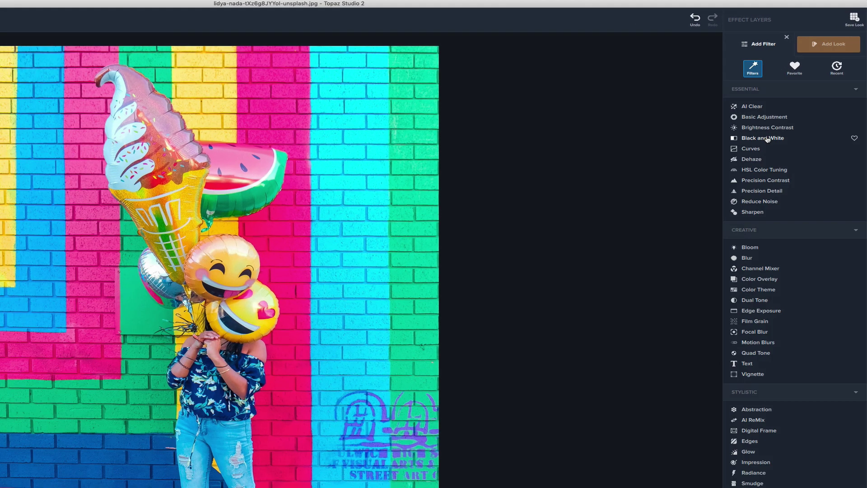
# Step: Apply the Essential Black and White filter to the balloon photo
pyautogui.click(718, 191)
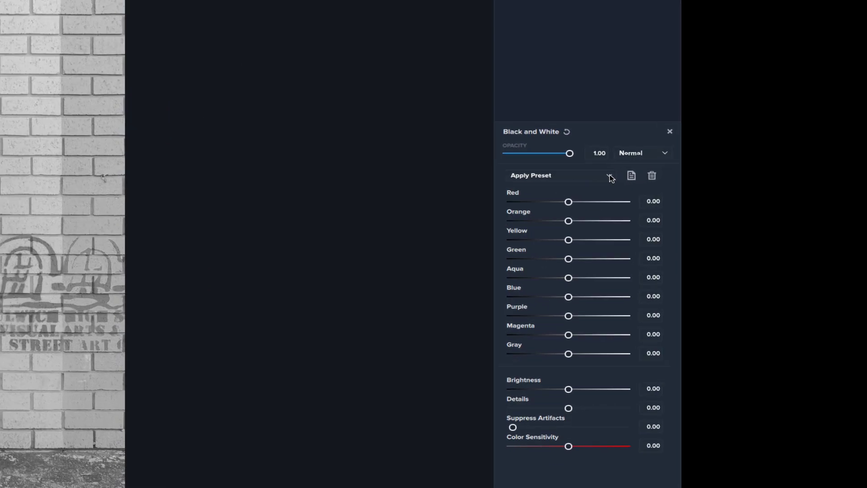
pyautogui.click(826, 267)
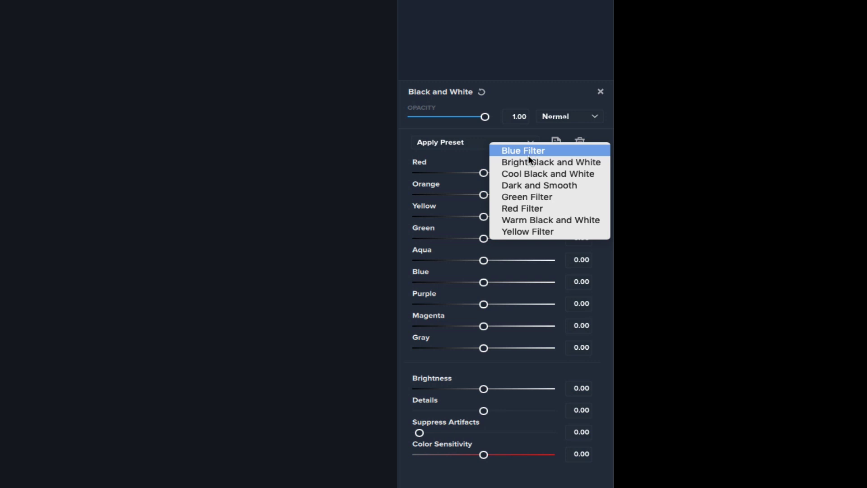
pyautogui.click(523, 93)
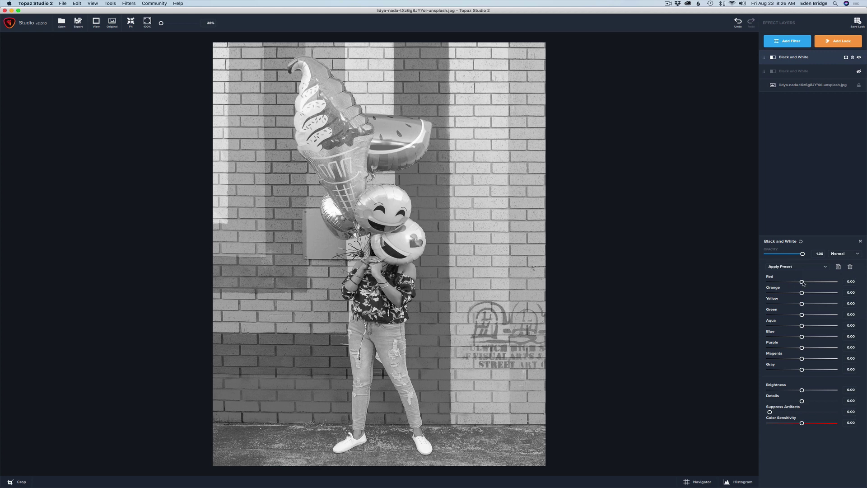
# Step: Retune Red, Orange and Gray channel brightness, ending with Magenta -0.65 and Gray -0.29
pyautogui.moveTo(802, 283)
pyautogui.mouseDown()
pyautogui.moveTo(829, 285)
pyautogui.moveTo(788, 284)
pyautogui.mouseUp()
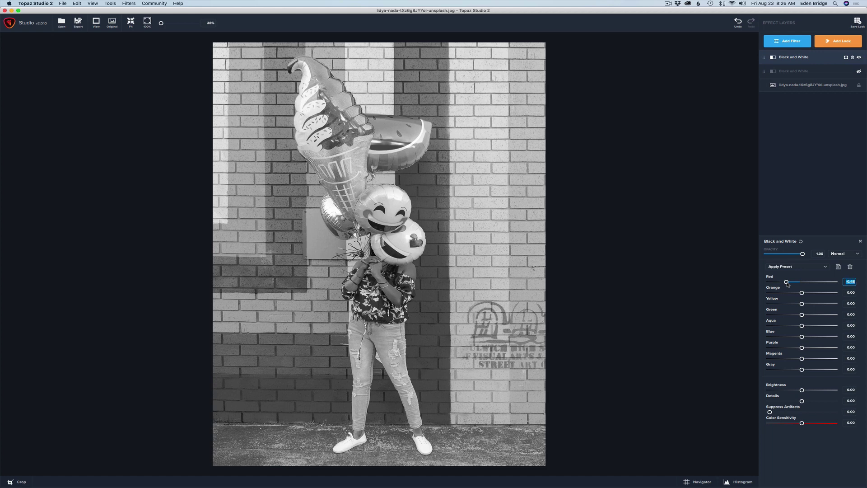
pyautogui.moveTo(802, 293); pyautogui.dragTo(803, 370)
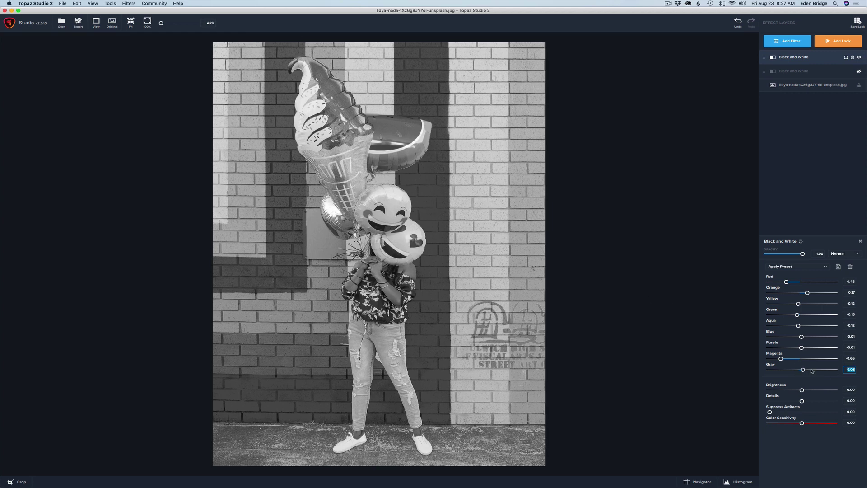
pyautogui.moveTo(804, 371); pyautogui.dragTo(794, 371)
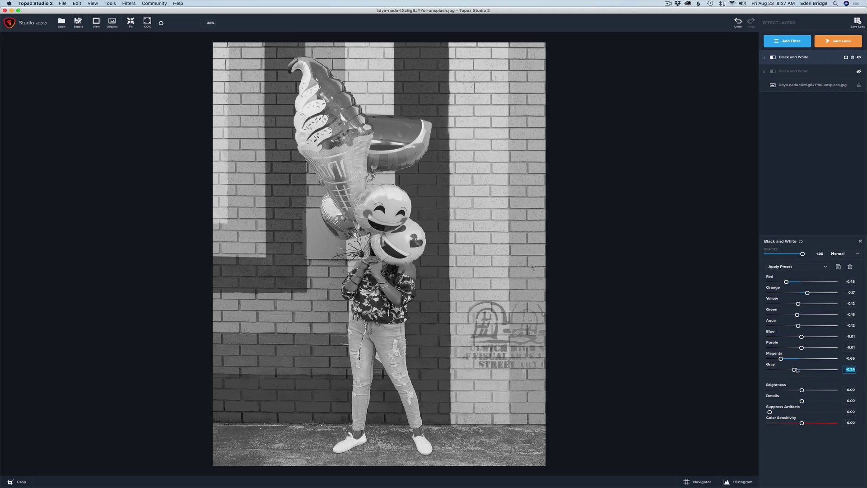
pyautogui.moveTo(794, 370); pyautogui.dragTo(789, 367)
# Step: Set Brightness to -0.12, Details to 0.33 and Suppress Artifacts to about 0.46
pyautogui.moveTo(802, 391); pyautogui.dragTo(798, 390)
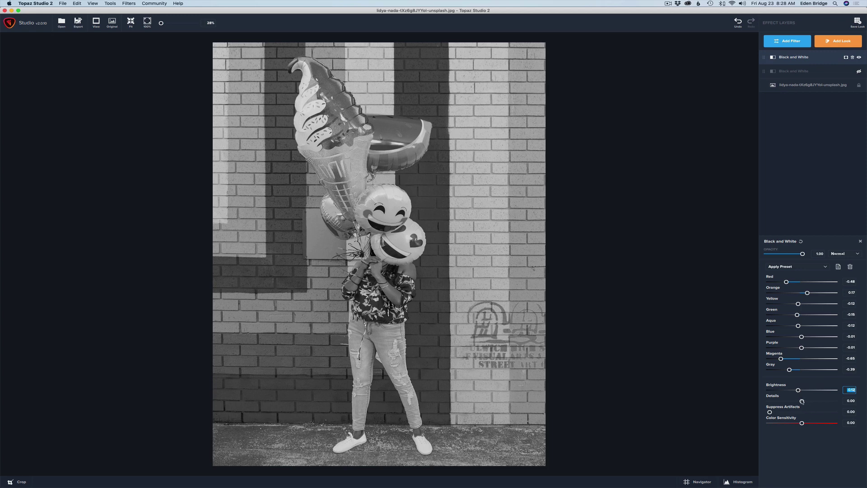
pyautogui.click(801, 401)
pyautogui.moveTo(801, 401)
pyautogui.mouseDown()
pyautogui.moveTo(821, 402)
pyautogui.moveTo(812, 401)
pyautogui.mouseUp()
pyautogui.click(769, 412)
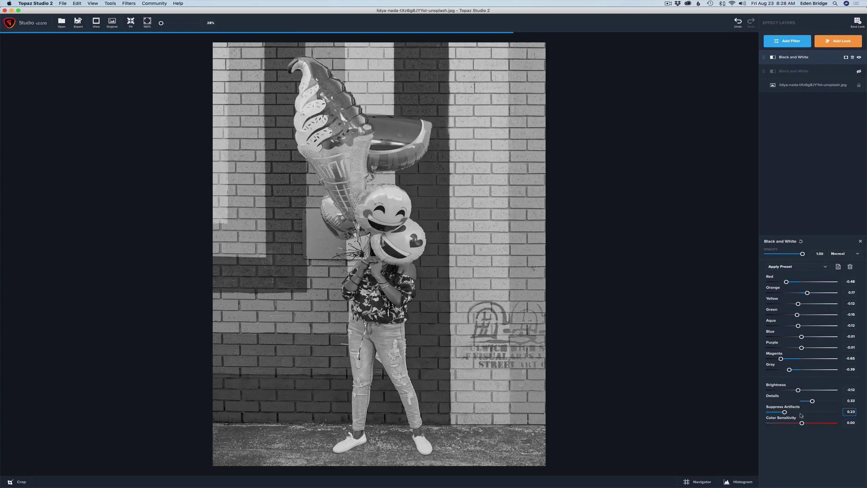
pyautogui.moveTo(770, 412); pyautogui.dragTo(799, 412)
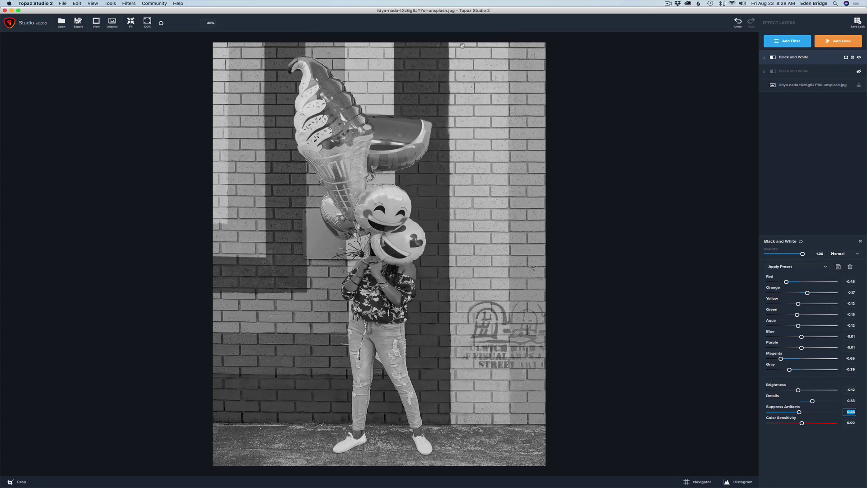
# Step: Zoom into the image and drop Suppress Artifacts to zero, then settle it at 0.08
pyautogui.scroll(5, 426, 86)
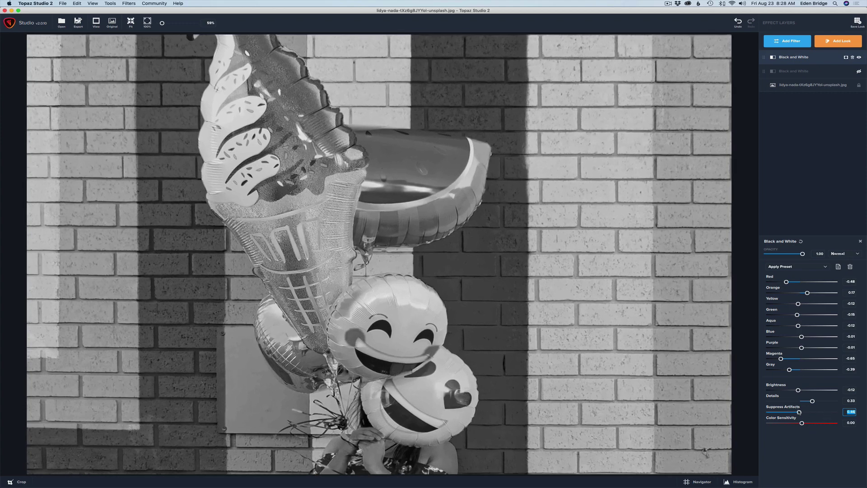
pyautogui.moveTo(798, 412); pyautogui.dragTo(769, 412)
pyautogui.moveTo(770, 412)
pyautogui.mouseDown()
pyautogui.moveTo(791, 412)
pyautogui.moveTo(767, 413)
pyautogui.moveTo(790, 412)
pyautogui.moveTo(775, 412)
pyautogui.mouseUp()
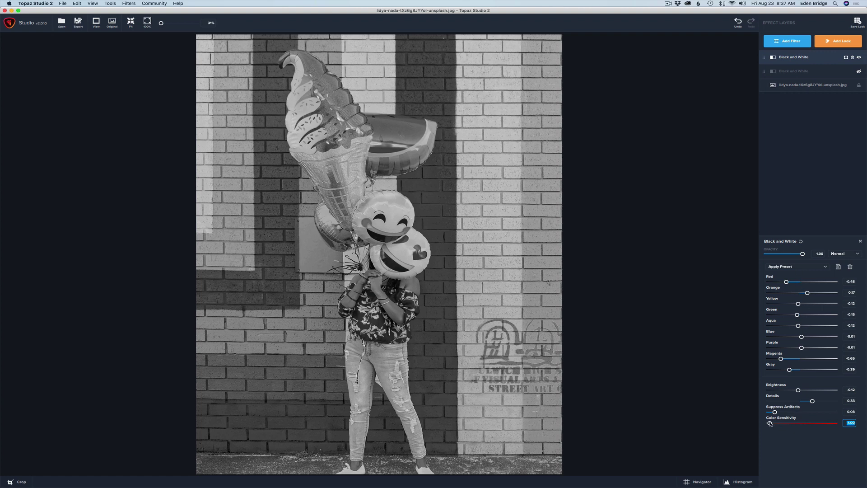
# Step: Bring Color Sensitivity from negative values up to about 0.06, just above zero
pyautogui.moveTo(770, 424); pyautogui.dragTo(792, 424)
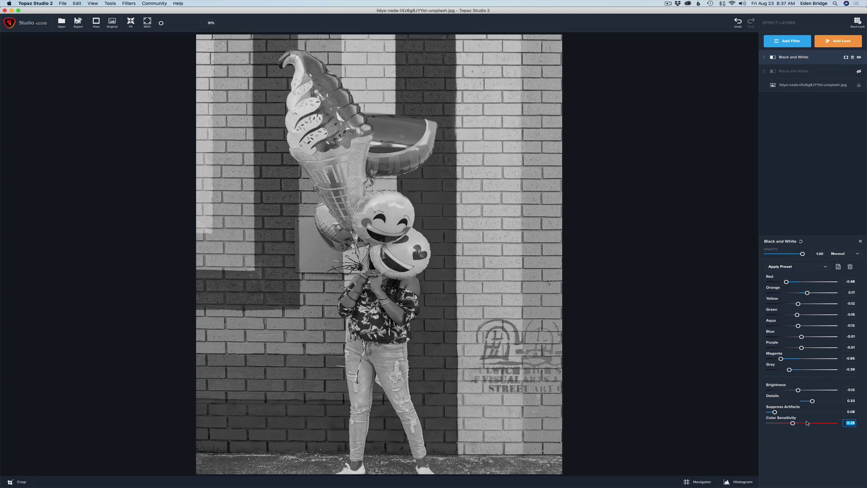
pyautogui.write('-0.57')
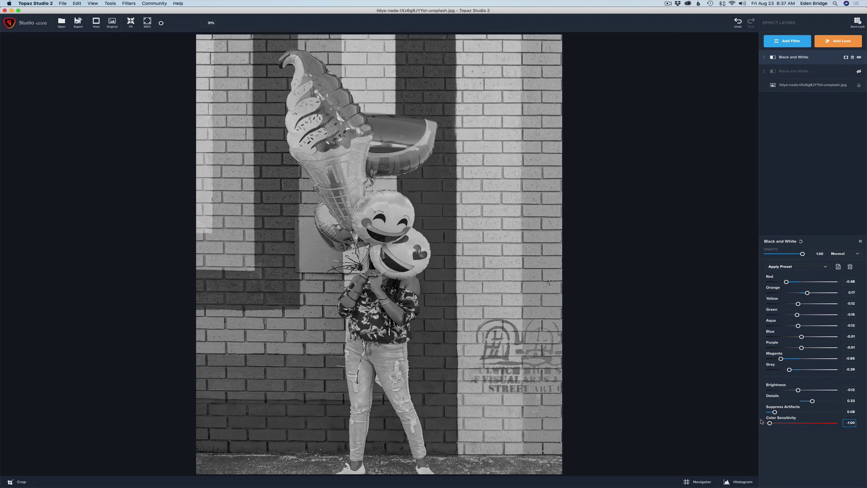
pyautogui.click(793, 423)
pyautogui.click(786, 422)
pyautogui.moveTo(786, 422); pyautogui.dragTo(804, 421)
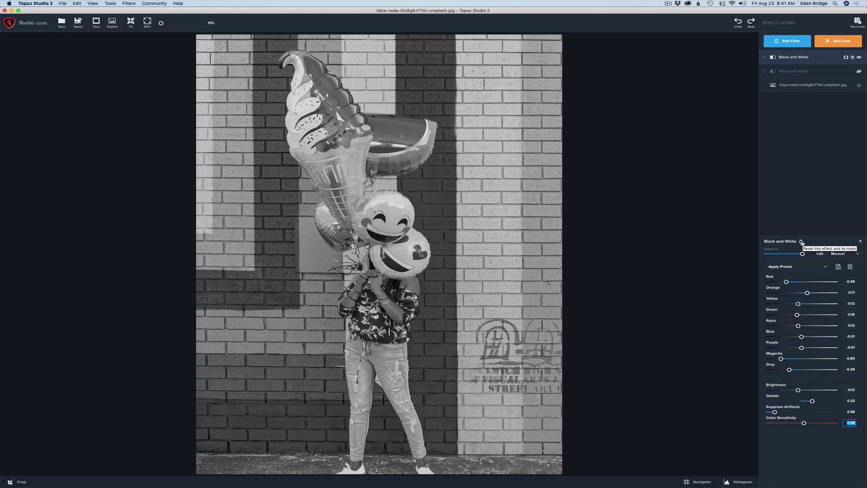
# Step: Zero every Black and White channel and tone slider with the filter's reset icon
pyautogui.click(802, 242)
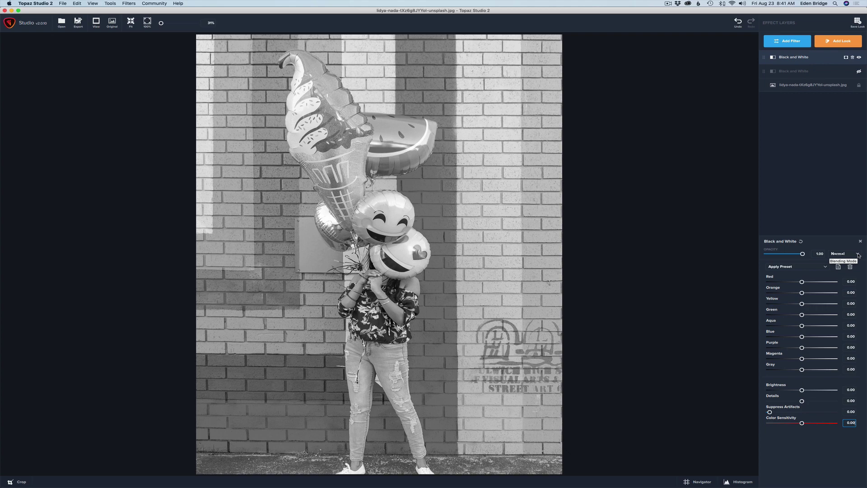
# Step: Change the Black and White layer's blending mode from Normal to Luminosity
pyautogui.click(857, 255)
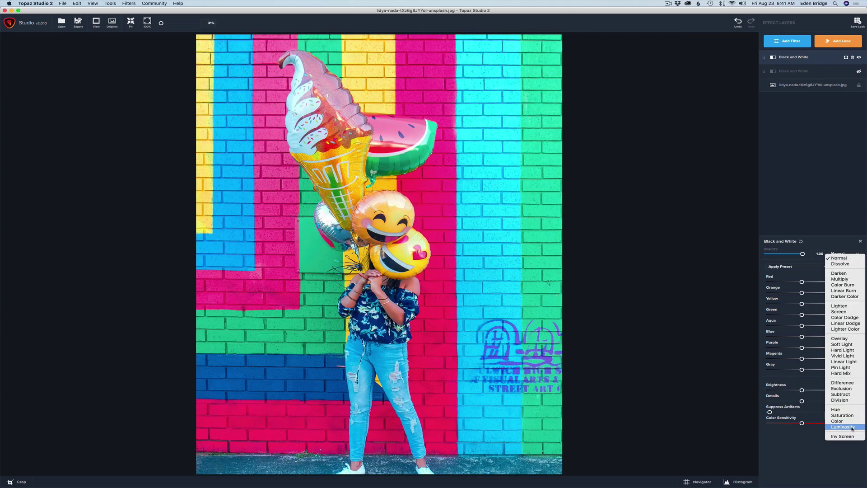
pyautogui.click(852, 427)
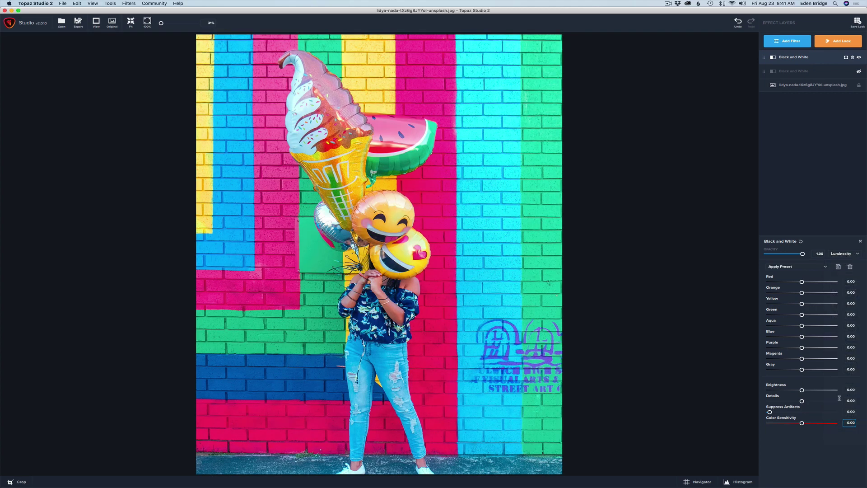
# Step: Set channel brightness to Red -0.38, Orange 0.02, Yellow 0.27 and Green -0.36
pyautogui.click(804, 282)
pyautogui.moveTo(803, 283)
pyautogui.mouseDown()
pyautogui.moveTo(833, 283)
pyautogui.moveTo(790, 284)
pyautogui.mouseUp()
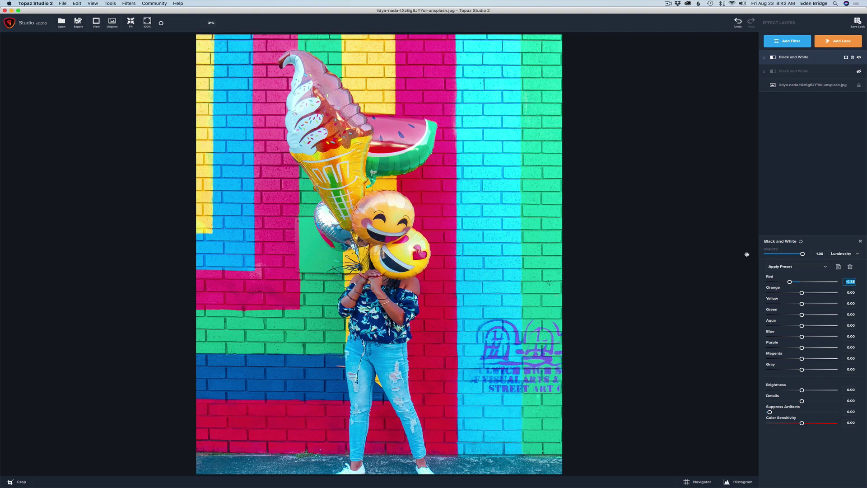
pyautogui.moveTo(802, 294)
pyautogui.mouseDown()
pyautogui.moveTo(783, 294)
pyautogui.moveTo(804, 298)
pyautogui.mouseUp()
pyautogui.moveTo(803, 304)
pyautogui.mouseDown()
pyautogui.moveTo(832, 306)
pyautogui.moveTo(799, 307)
pyautogui.moveTo(831, 316)
pyautogui.moveTo(792, 315)
pyautogui.mouseUp()
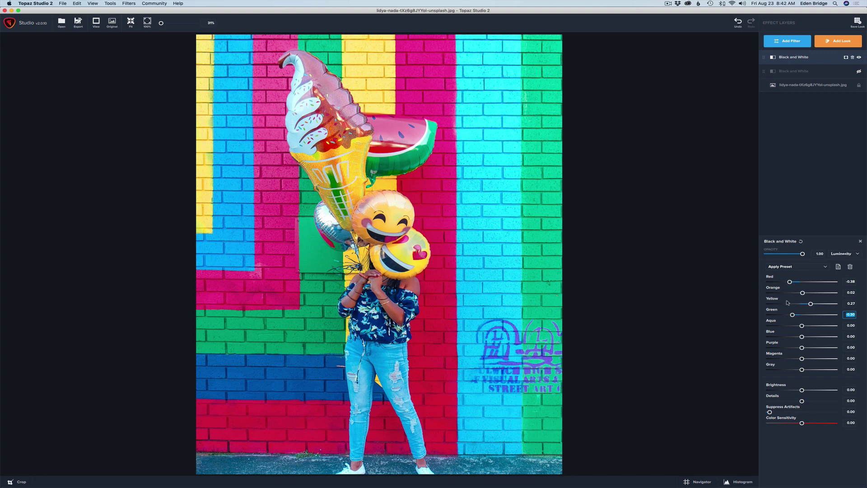
pyautogui.moveTo(793, 316); pyautogui.dragTo(791, 315)
# Step: Darken Aqua and settle Purple brightness at -0.30
pyautogui.moveTo(801, 325)
pyautogui.mouseDown()
pyautogui.moveTo(822, 325)
pyautogui.moveTo(791, 325)
pyautogui.moveTo(813, 326)
pyautogui.moveTo(794, 338)
pyautogui.mouseUp()
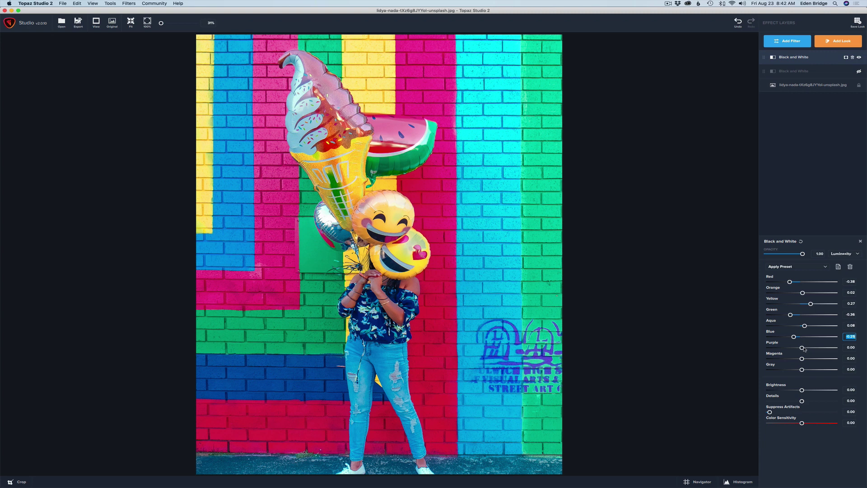
pyautogui.moveTo(803, 349); pyautogui.dragTo(785, 347)
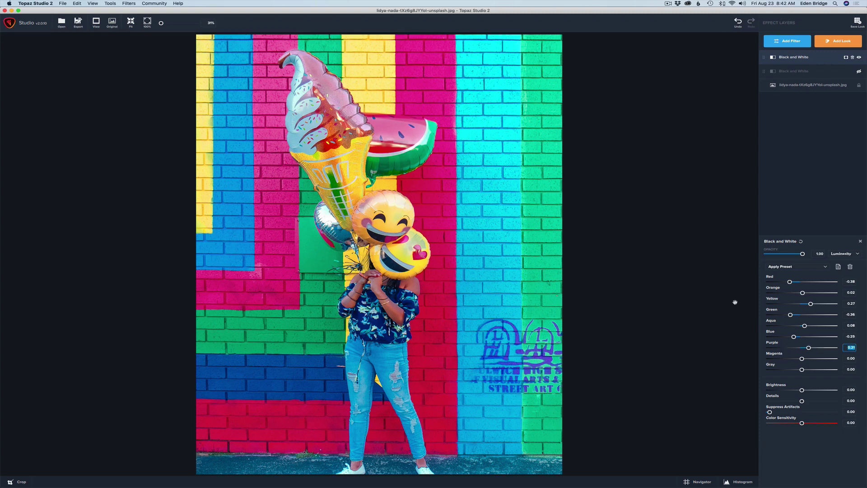
pyautogui.click(808, 348)
pyautogui.moveTo(810, 349); pyautogui.dragTo(798, 348)
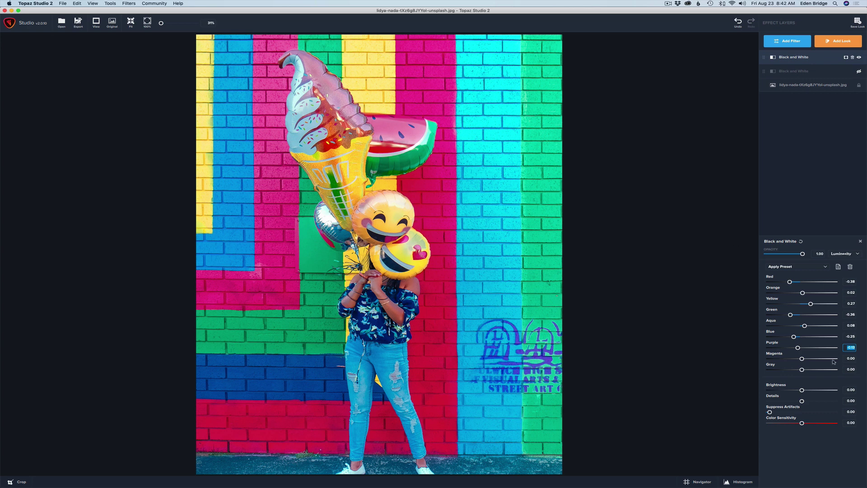
pyautogui.moveTo(798, 348); pyautogui.dragTo(793, 347)
# Step: Set Magenta brightness to -0.25 and lower Gray to about -0.15
pyautogui.click(802, 359)
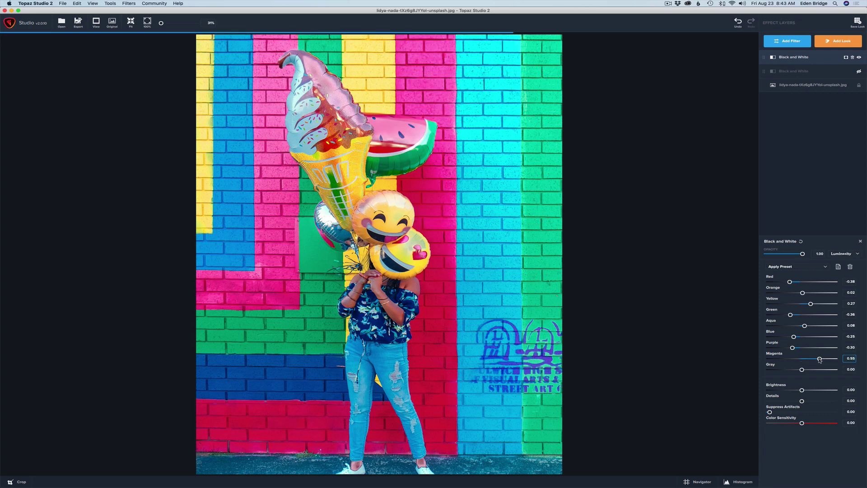
pyautogui.moveTo(802, 358); pyautogui.dragTo(793, 358)
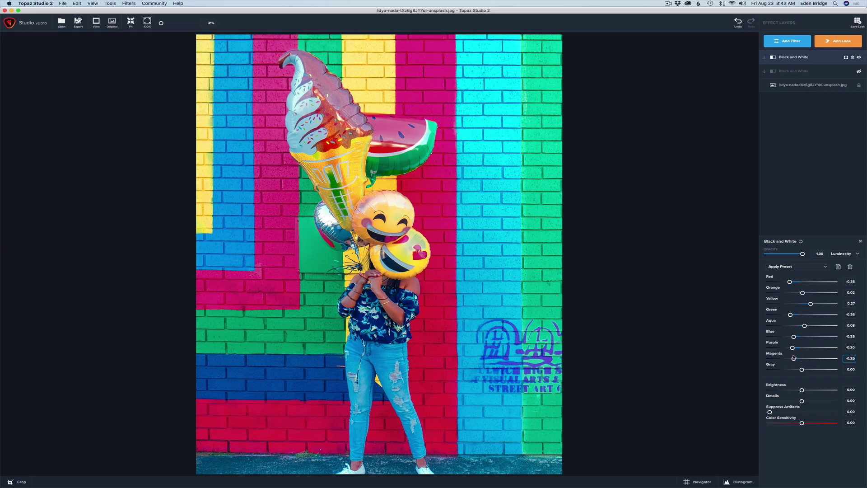
pyautogui.click(794, 358)
pyautogui.moveTo(803, 370)
pyautogui.mouseDown()
pyautogui.moveTo(812, 370)
pyautogui.moveTo(799, 370)
pyautogui.mouseUp()
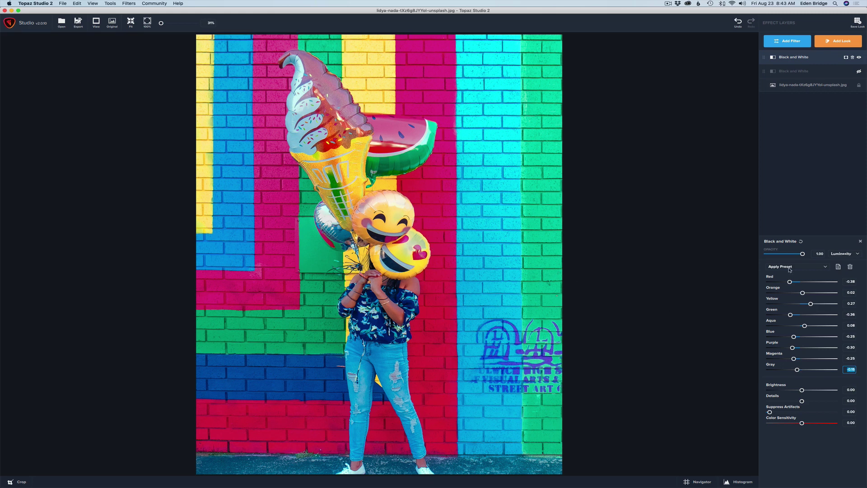
pyautogui.moveTo(803, 254); pyautogui.dragTo(768, 253)
pyautogui.press('super+z')
pyautogui.press('super+a')
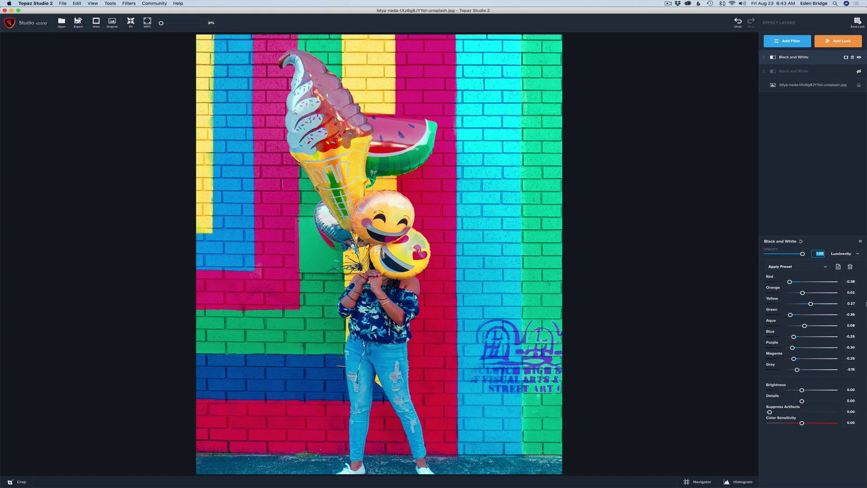